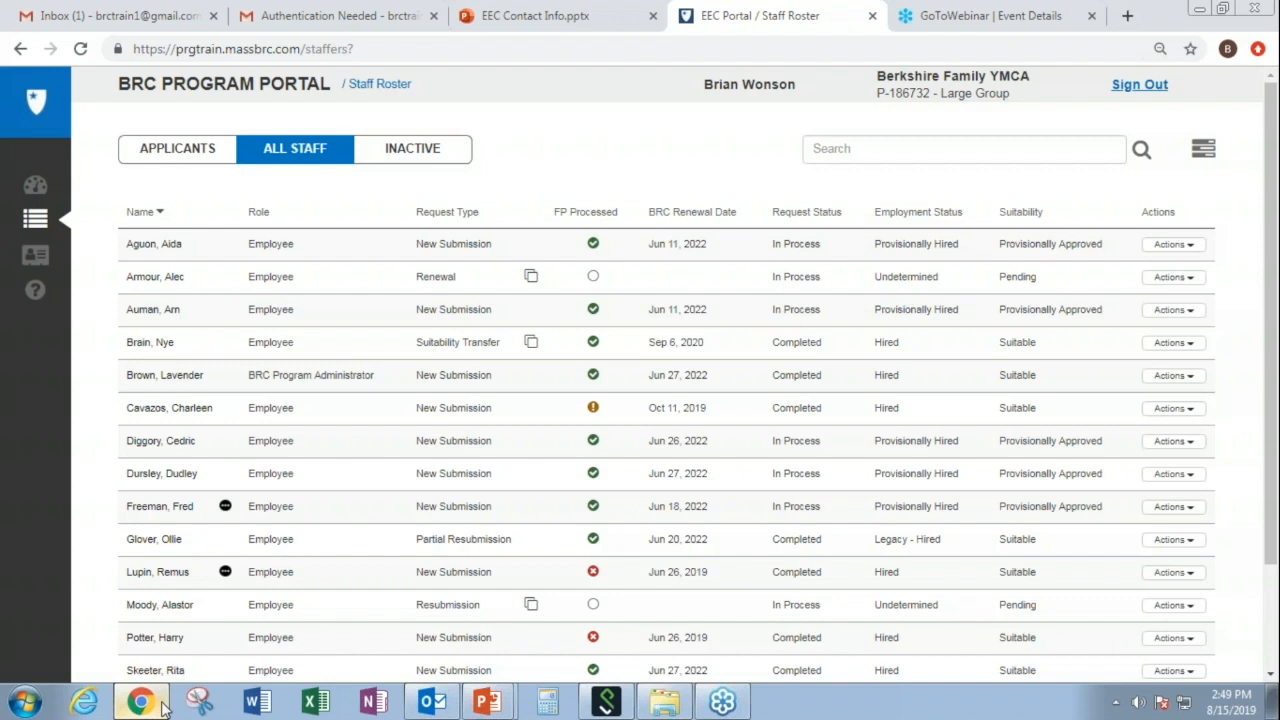
Step: Open the inactive applications list and check which actions are available for the first two applicants
{"action": "left_click", "coordinate": [416, 152]}
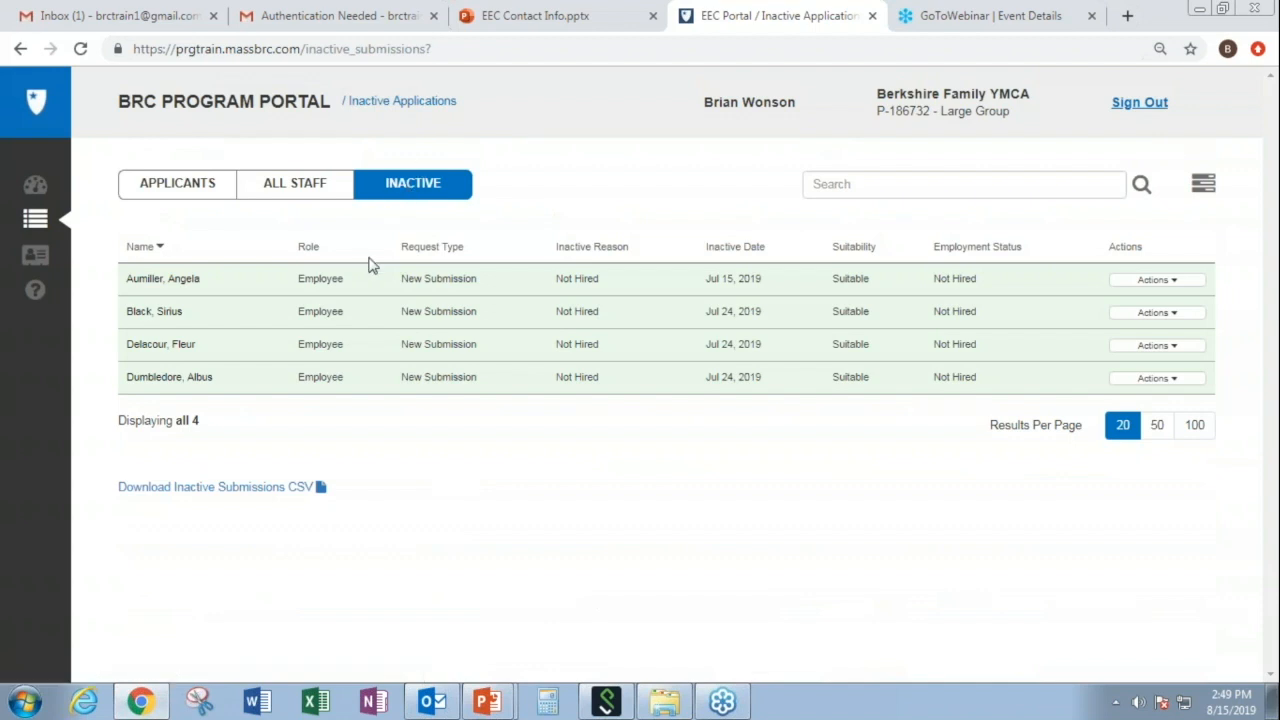
{"action": "left_click", "coordinate": [1182, 287]}
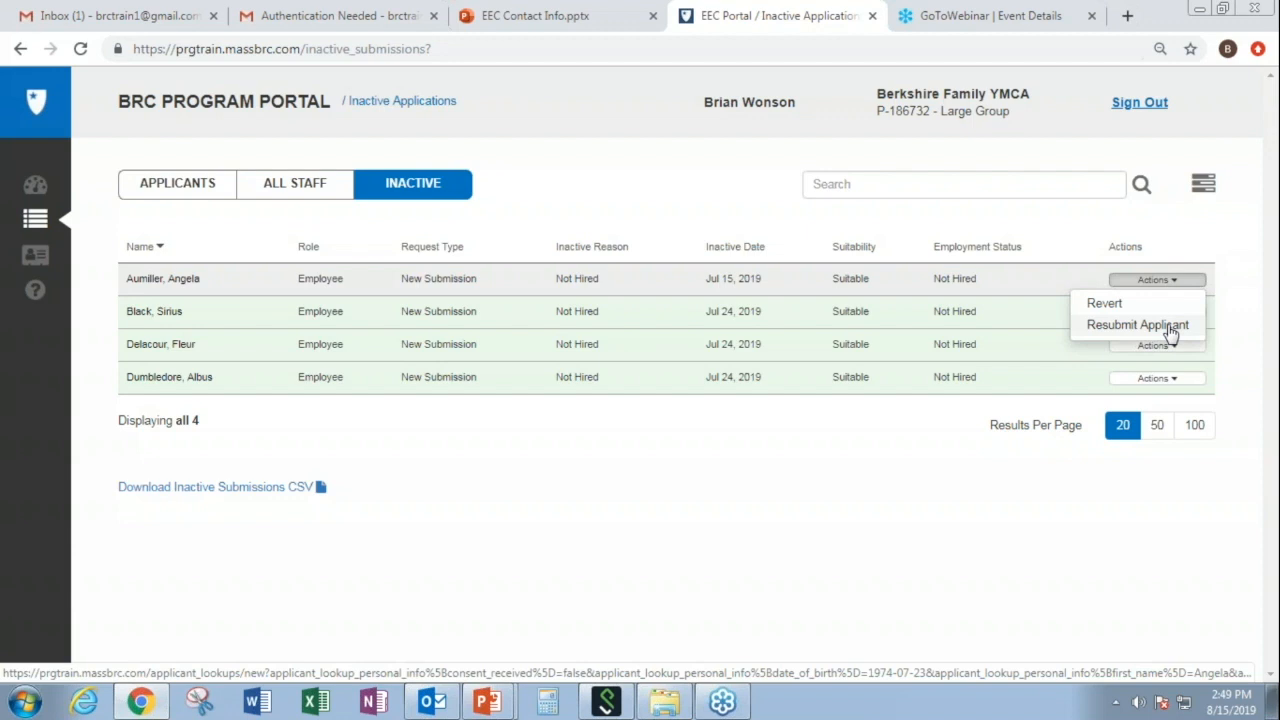
{"action": "left_click", "coordinate": [968, 500]}
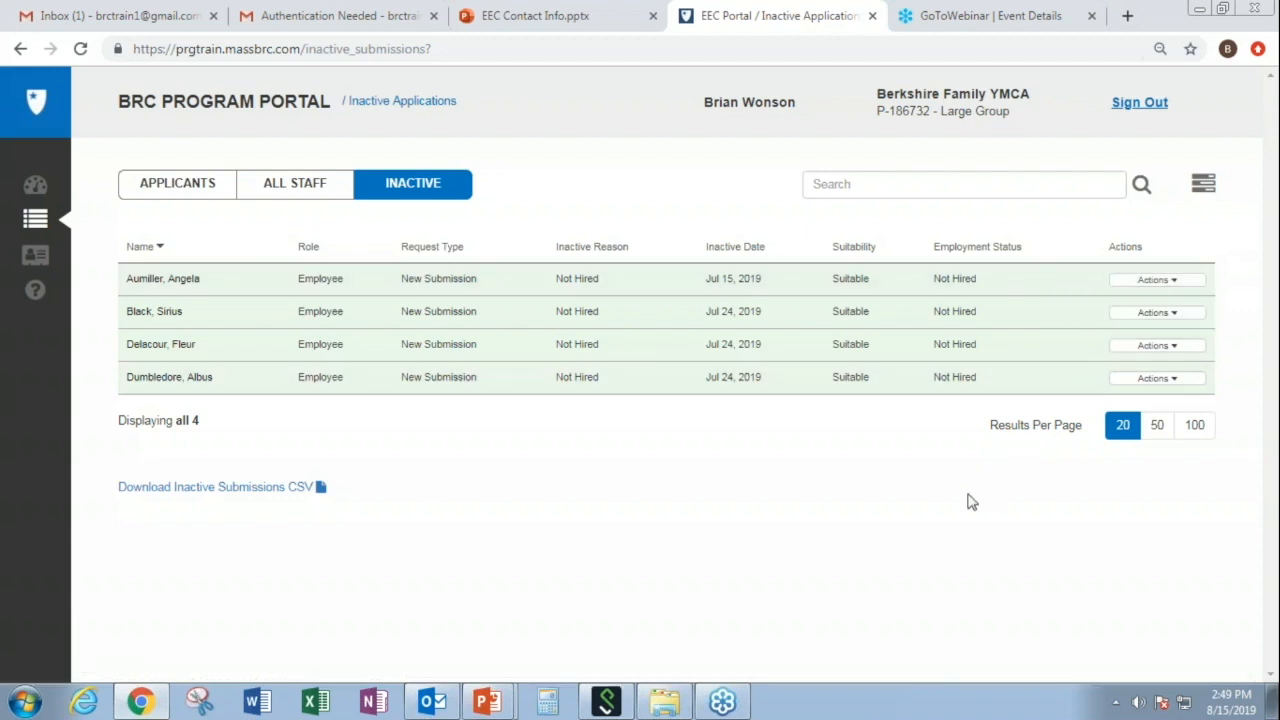
{"action": "left_click", "coordinate": [1187, 318]}
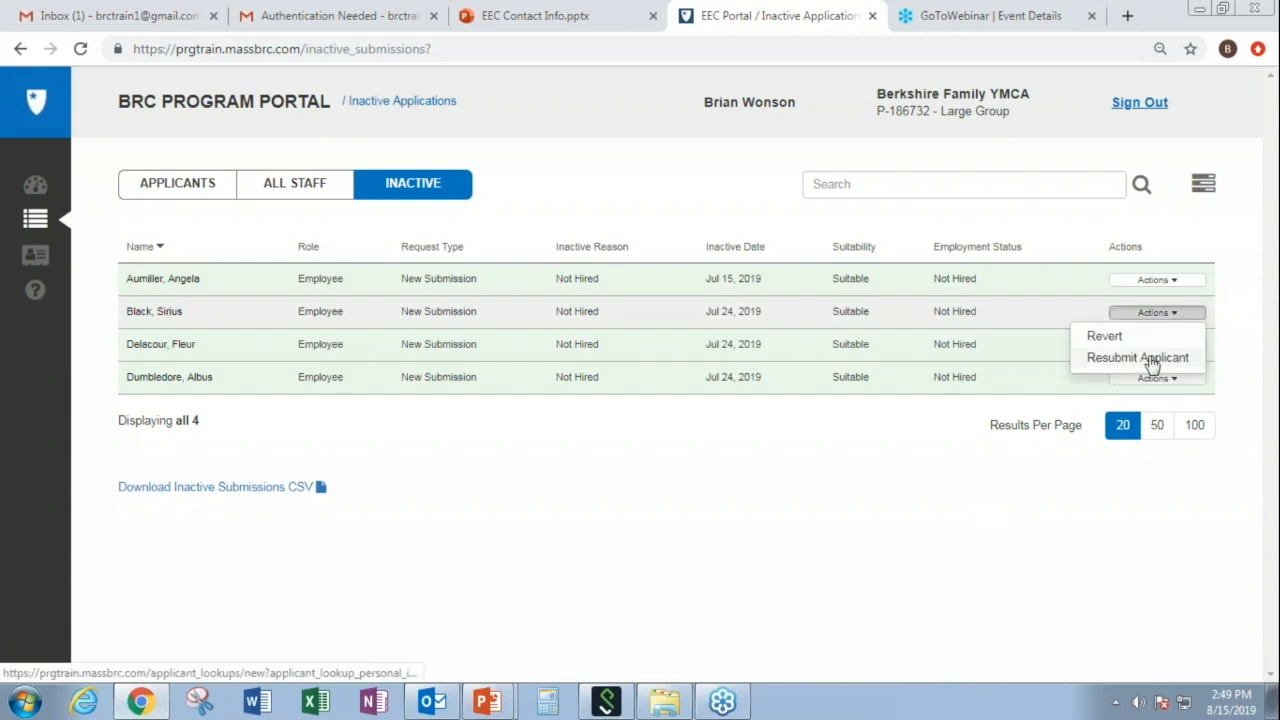
{"action": "left_click", "coordinate": [962, 503]}
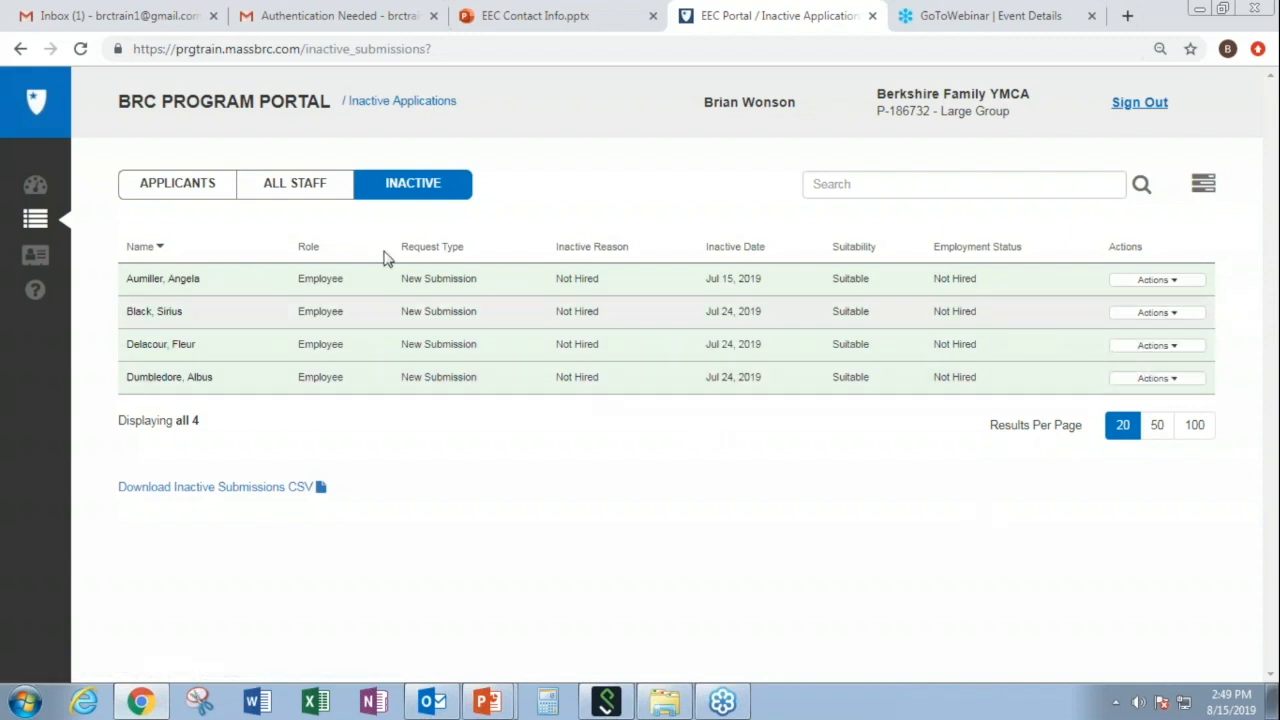
Step: Search the full staff roster by the employee's last name and open the matching staff member's details
{"action": "left_click", "coordinate": [292, 188]}
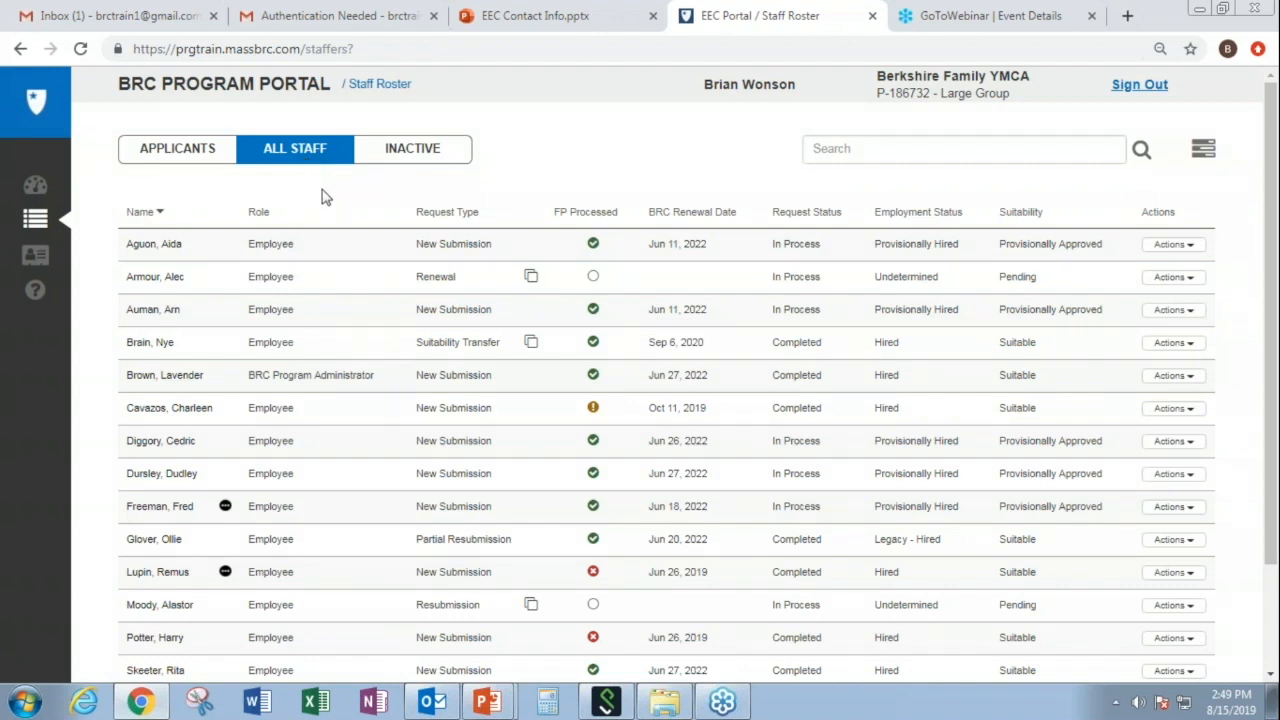
{"action": "left_click", "coordinate": [843, 146]}
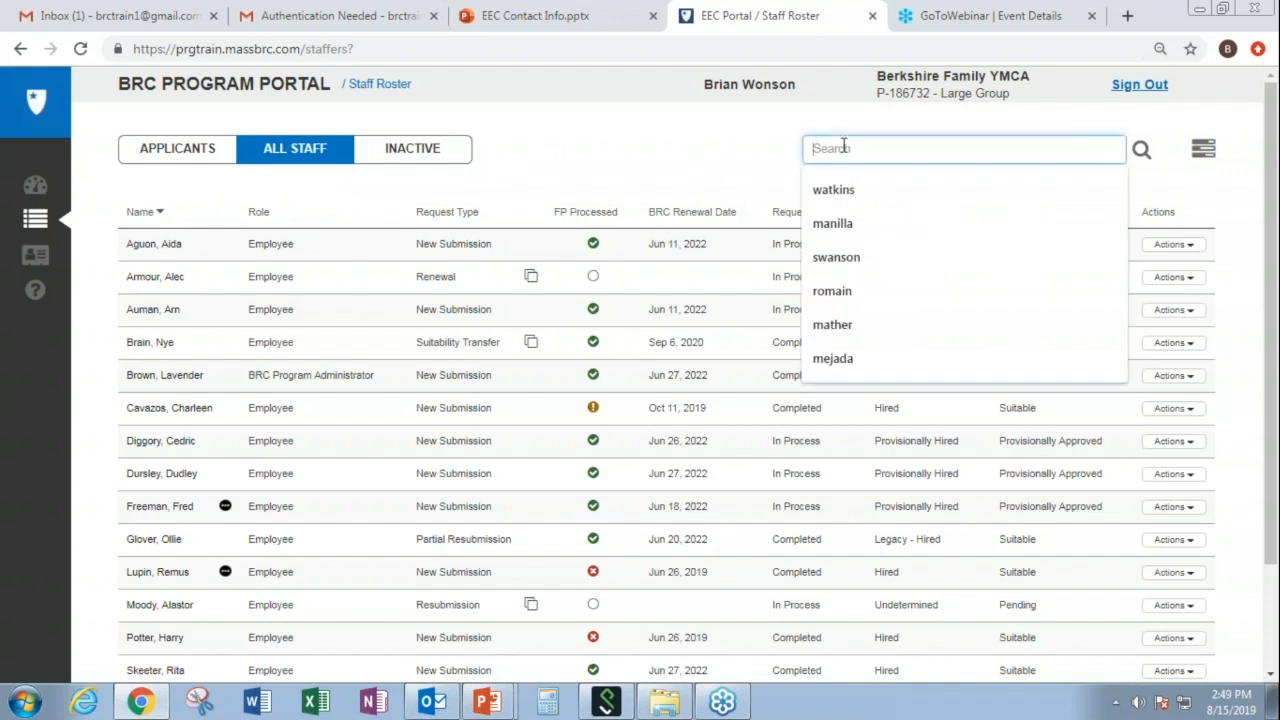
{"action": "type", "text": "skeeter"}
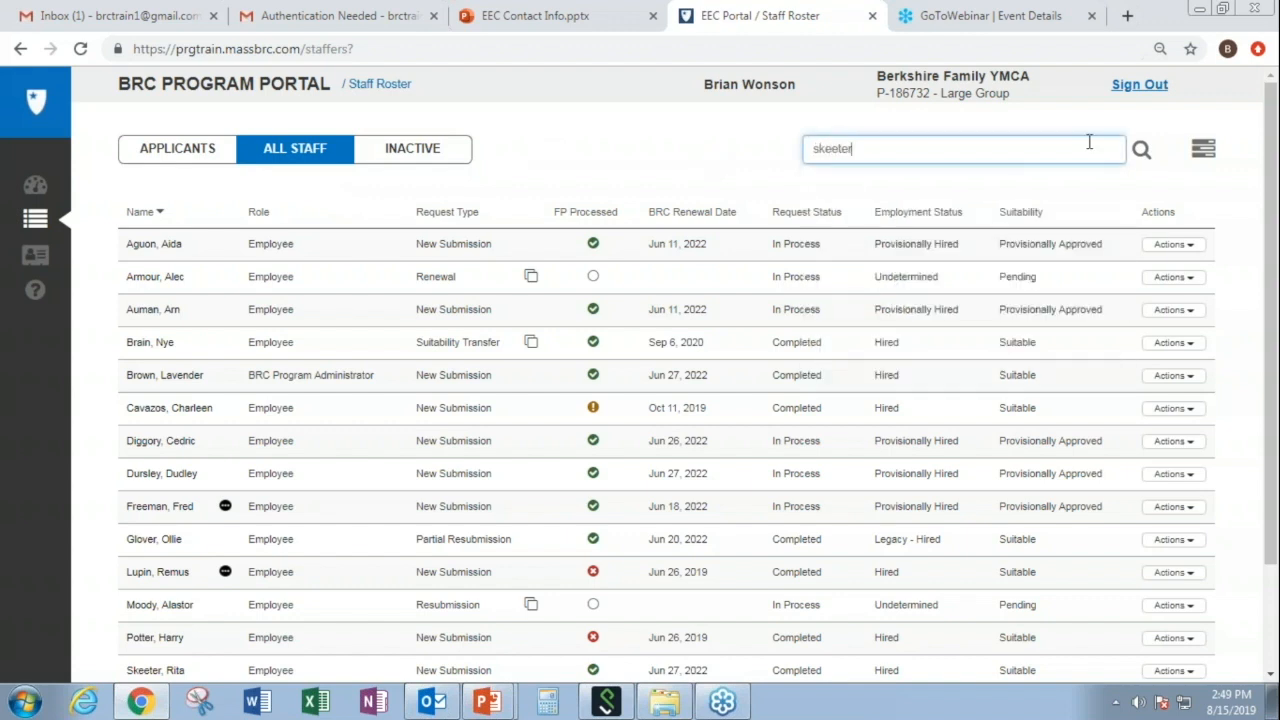
{"action": "left_click", "coordinate": [1143, 150]}
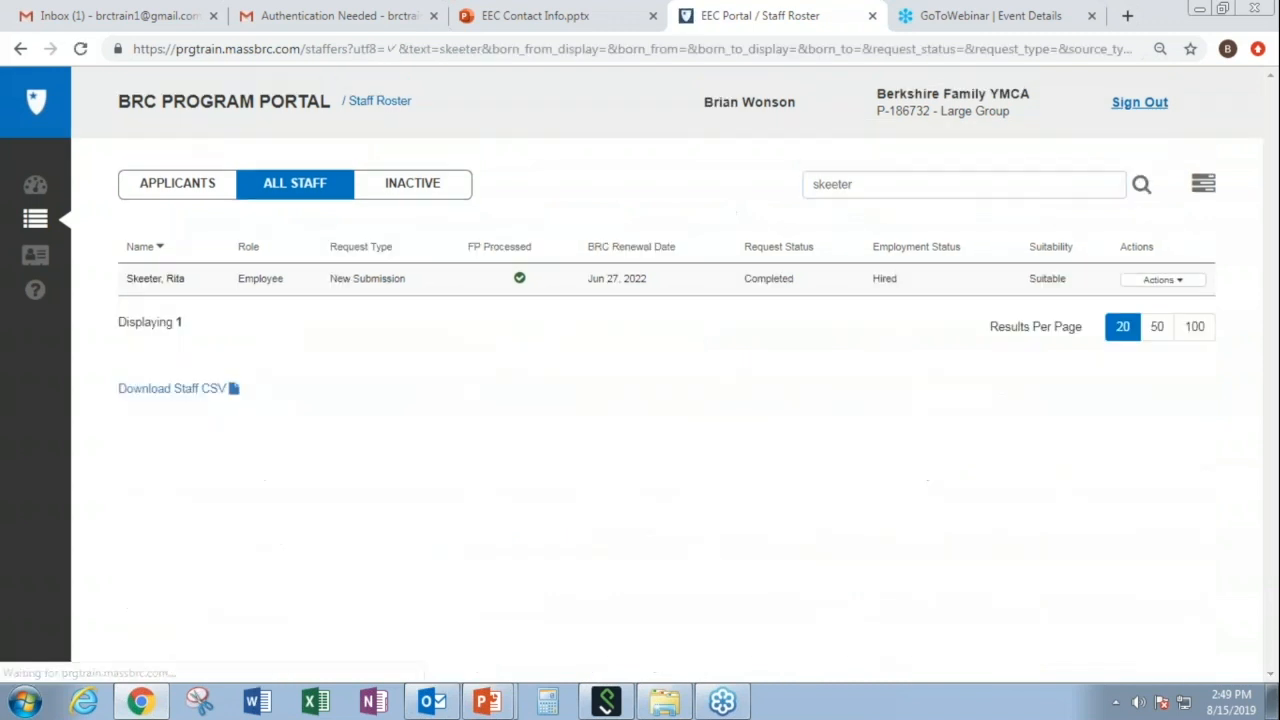
{"action": "left_click", "coordinate": [172, 285]}
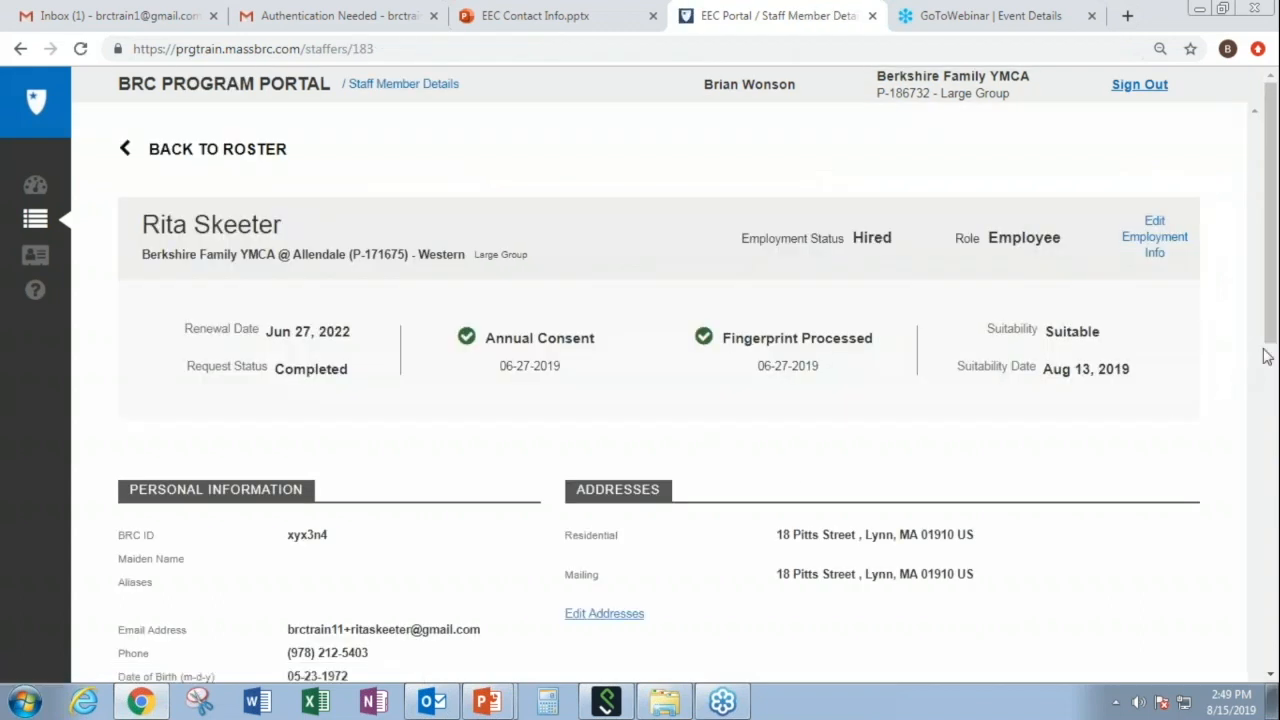
Step: Open the staff member's personal information for editing and initiate a resubmission from there
{"action": "left_click_drag", "start_coordinate": [1265, 357], "coordinate": [1268, 435]}
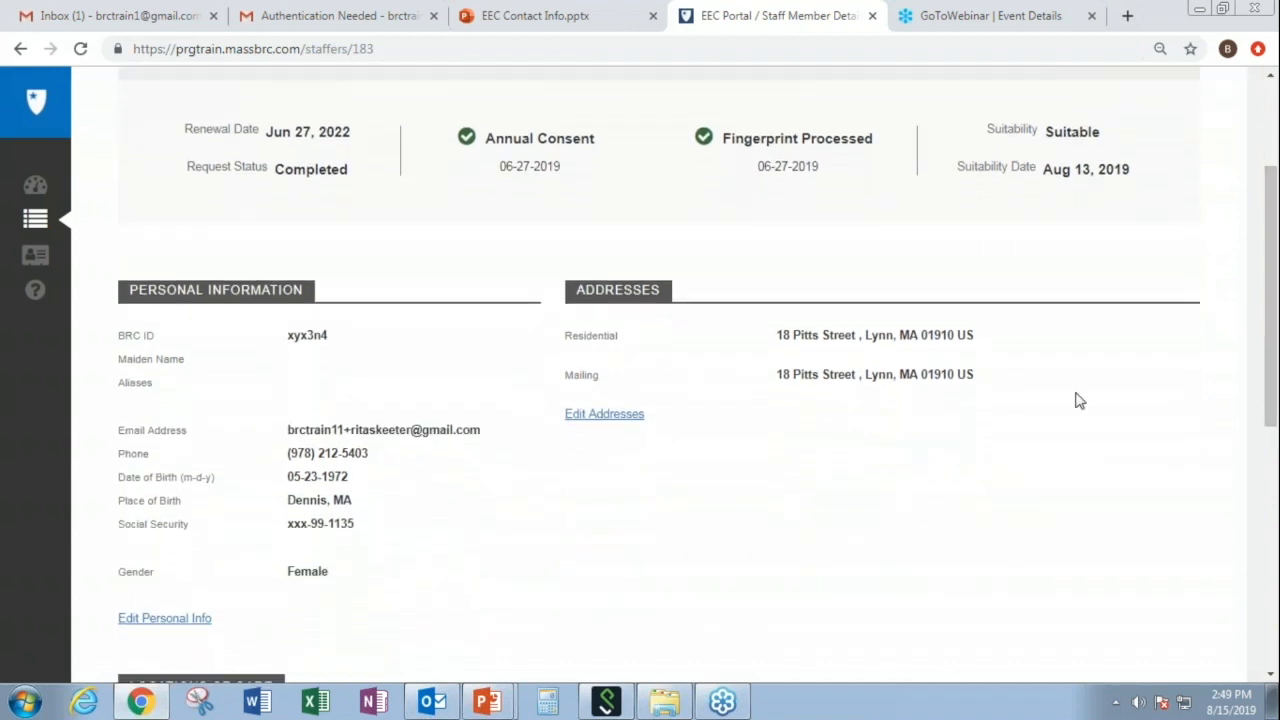
{"action": "left_click", "coordinate": [203, 621]}
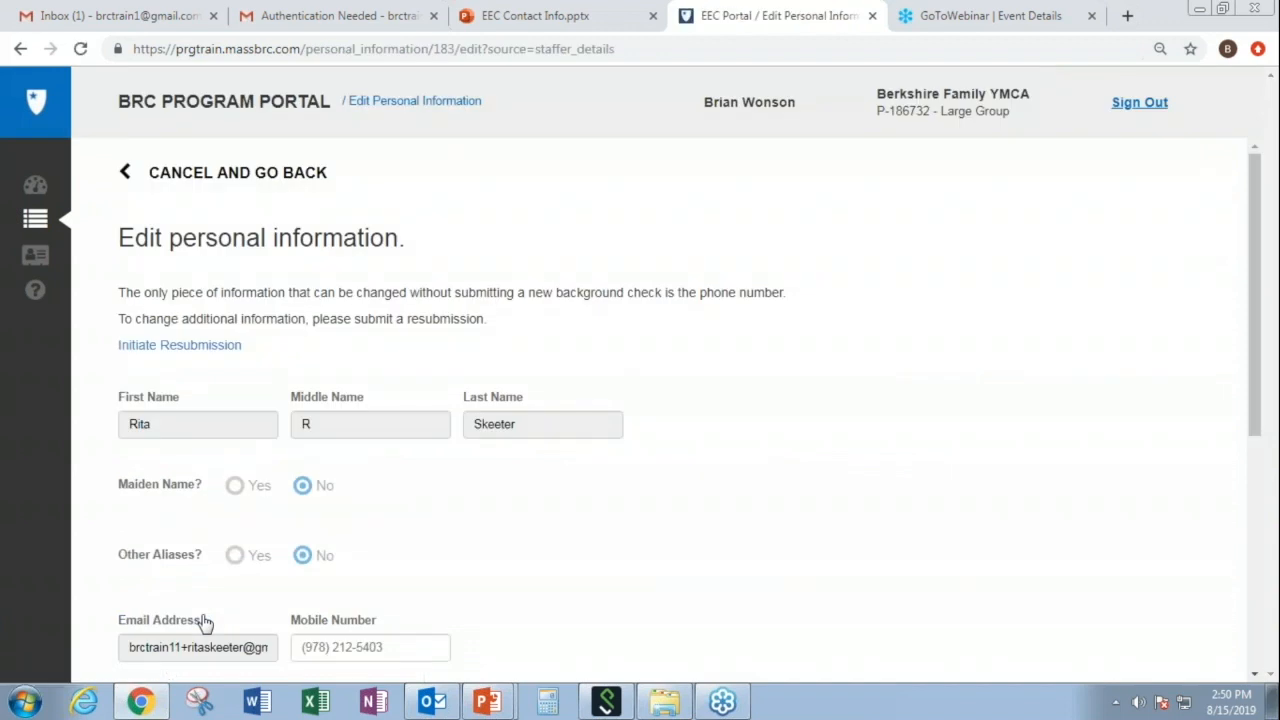
{"action": "left_click", "coordinate": [204, 357]}
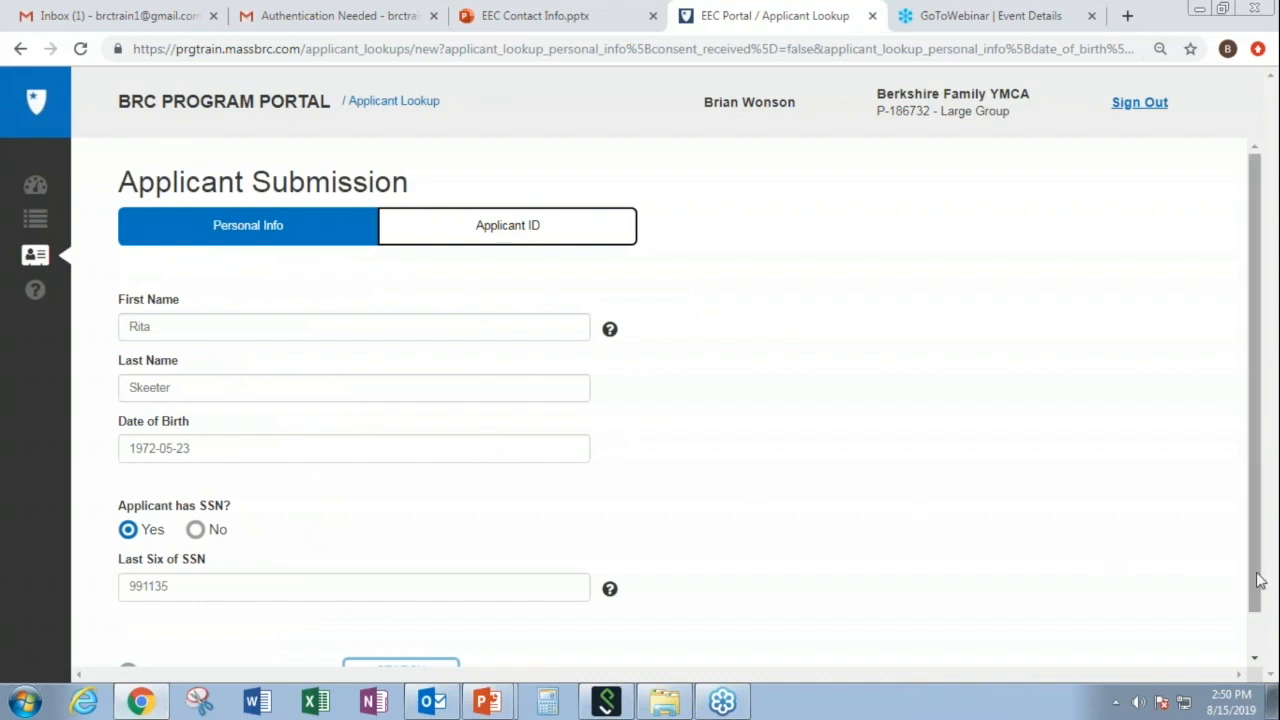
Step: Mark the applicant's consent as received and run the applicant lookup with the prefilled personal information
{"action": "left_click_drag", "start_coordinate": [1260, 580], "coordinate": [1258, 620]}
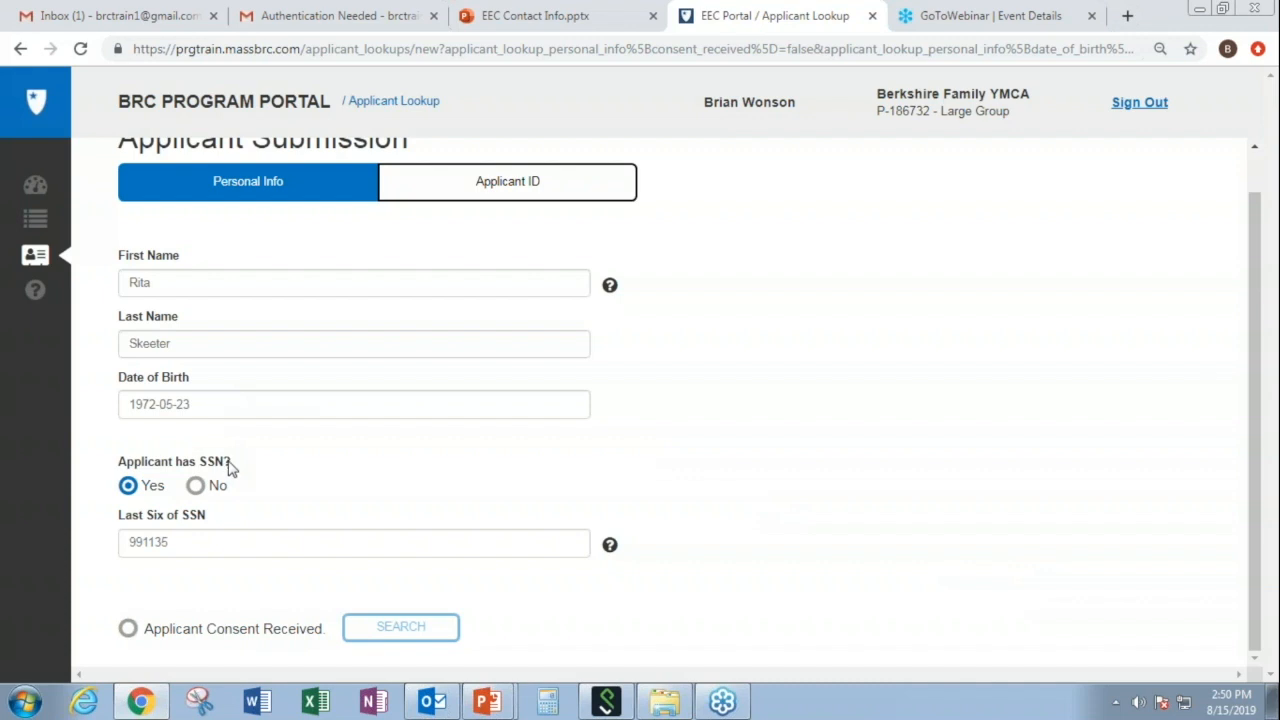
{"action": "left_click", "coordinate": [129, 629]}
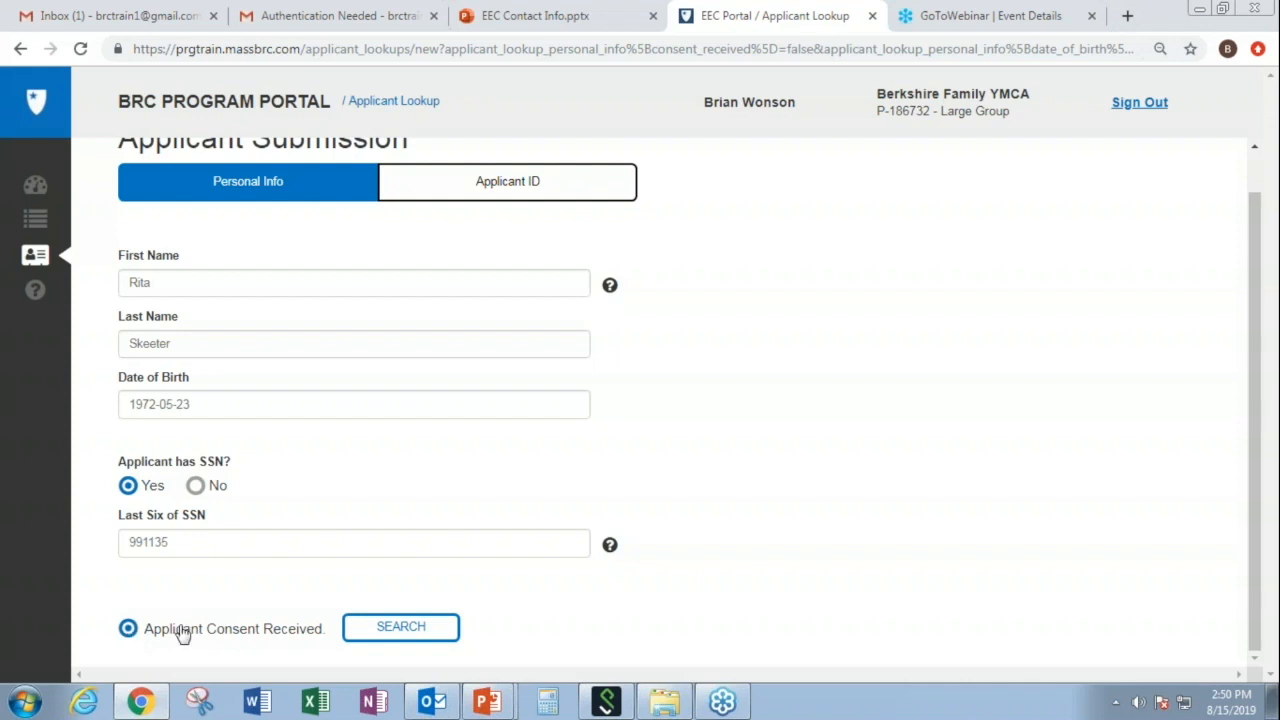
{"action": "left_click", "coordinate": [375, 630]}
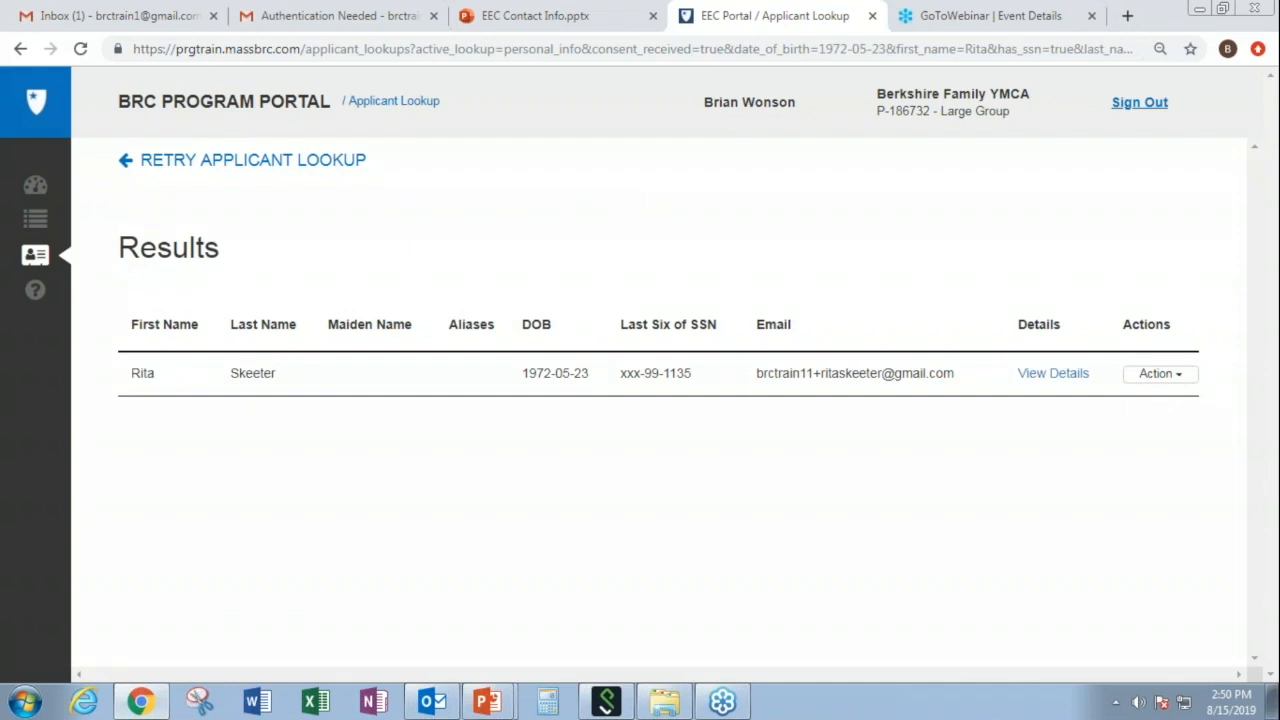
Step: Resubmit the found applicant with the reason "Break in employment for 180 days or more with EEC Program"
{"action": "left_click", "coordinate": [1177, 383]}
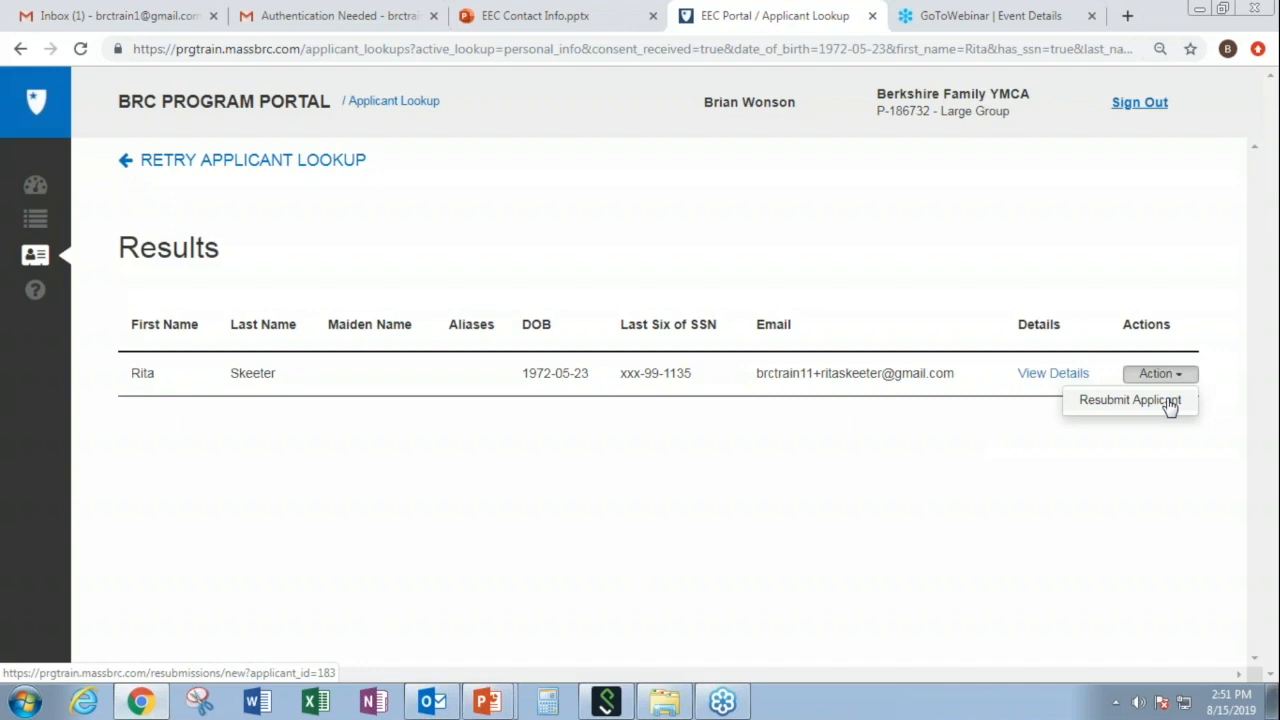
{"action": "left_click", "coordinate": [1168, 402]}
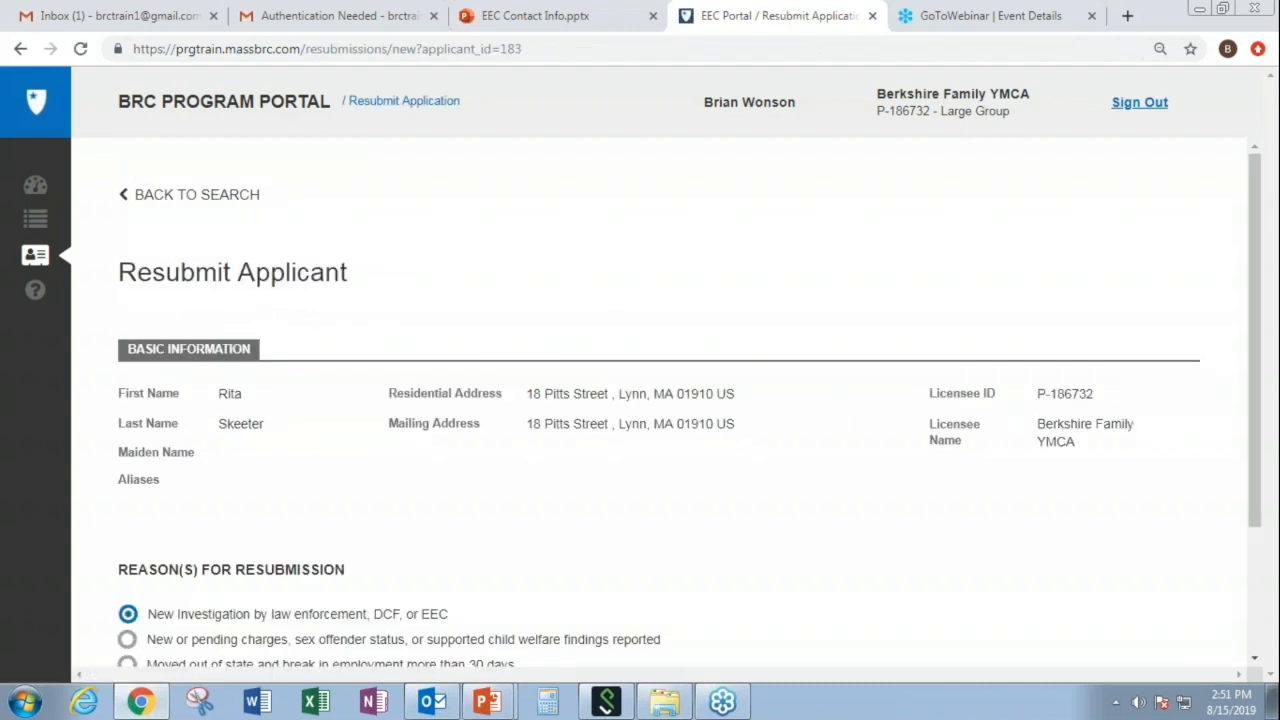
{"action": "left_click", "coordinate": [1257, 661]}
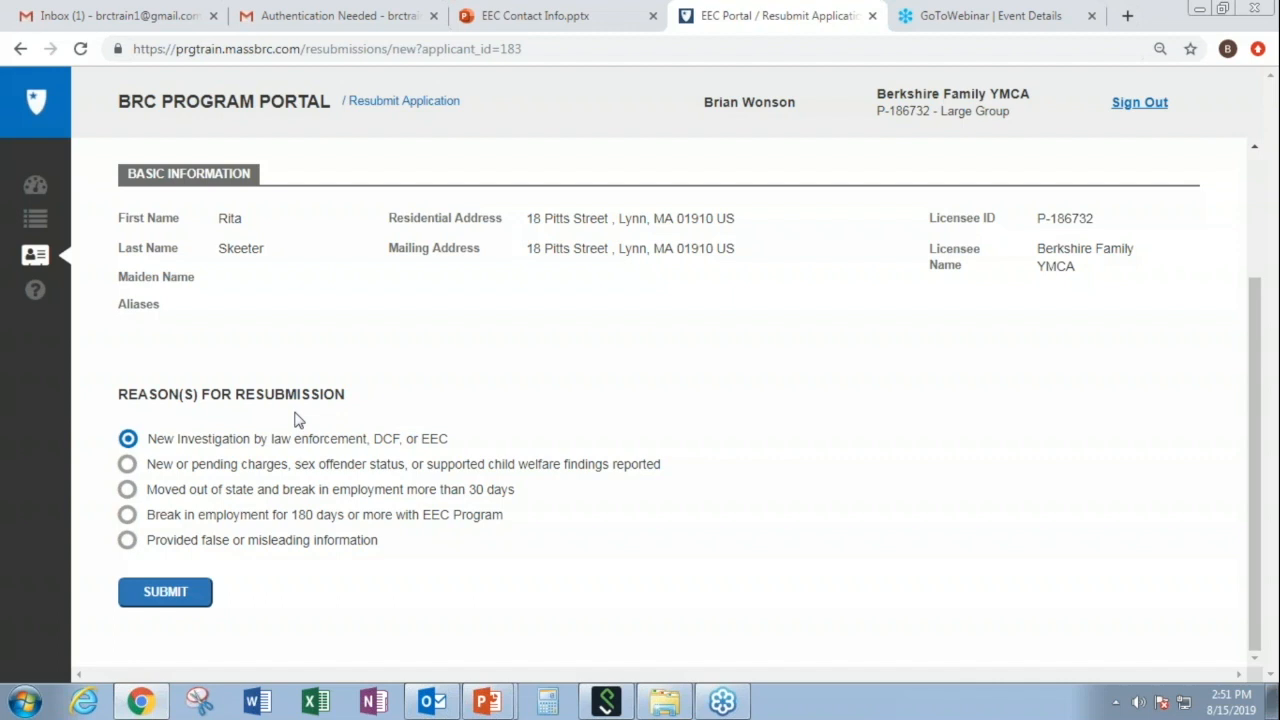
{"action": "left_click", "coordinate": [128, 516]}
{"action": "left_click", "coordinate": [166, 593]}
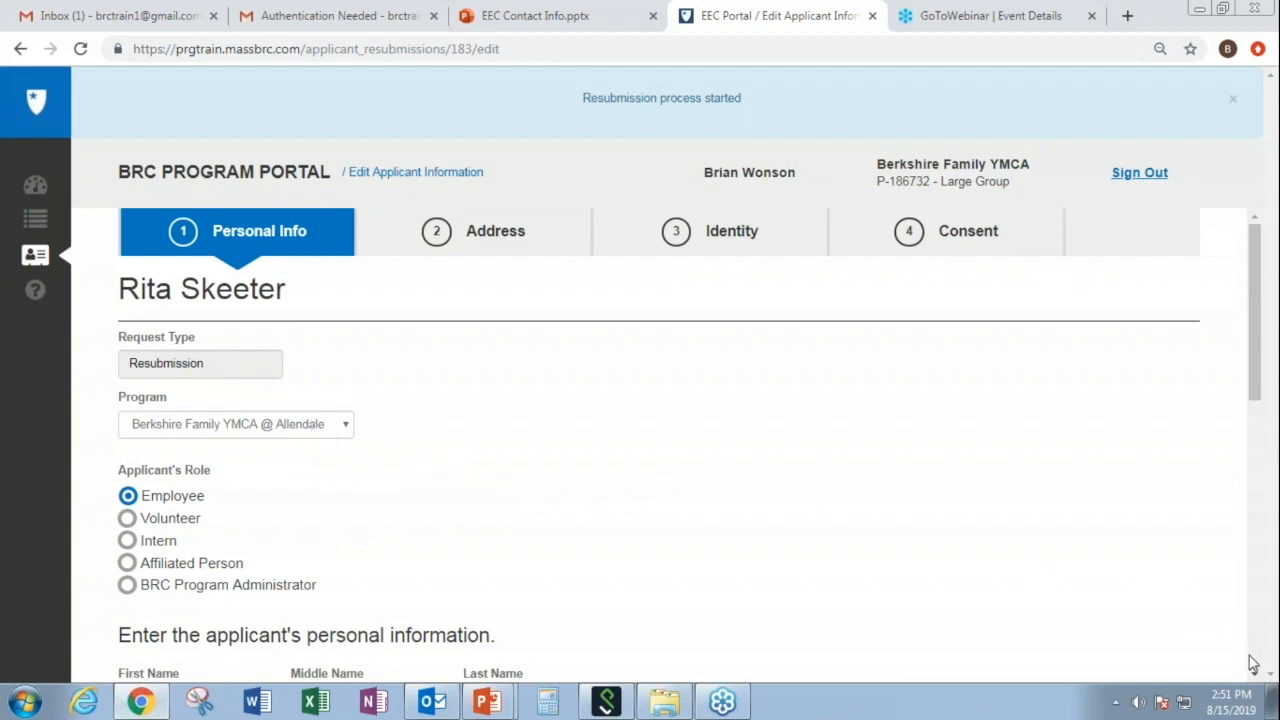
Step: Review the prefilled personal information in the resubmission and continue to the Address stage
{"action": "scroll", "coordinate": [1257, 676], "scroll_direction": "down", "scroll_amount": 2}
{"action": "scroll", "coordinate": [1257, 676], "scroll_direction": "down", "scroll_amount": 3}
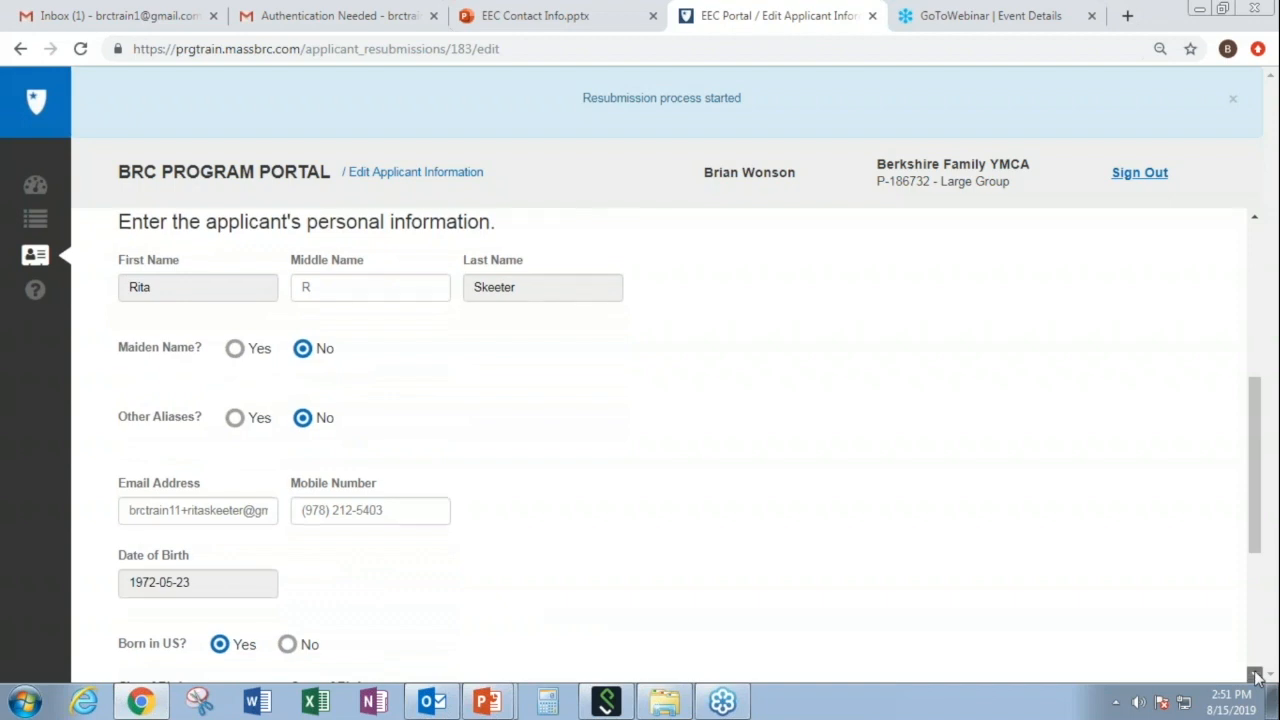
{"action": "scroll", "coordinate": [1257, 676], "scroll_direction": "down", "scroll_amount": 3}
{"action": "scroll", "coordinate": [1257, 676], "scroll_direction": "down", "scroll_amount": 1}
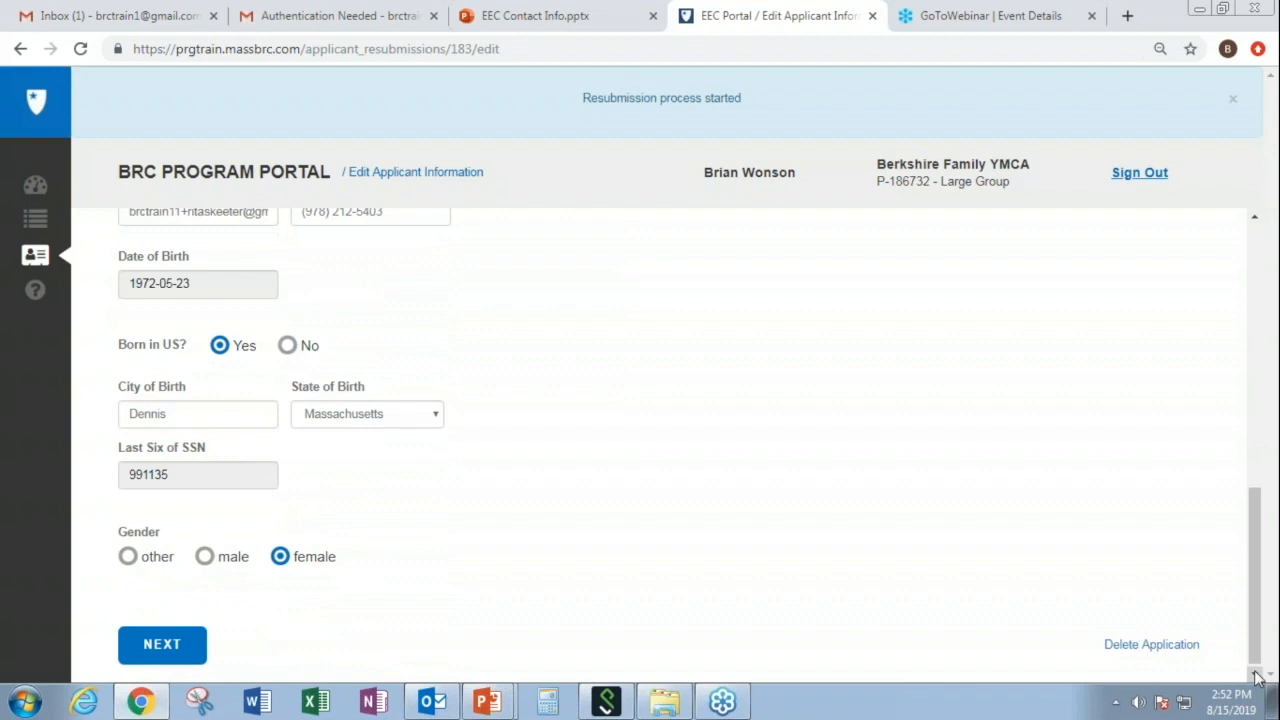
{"action": "left_click", "coordinate": [1255, 674]}
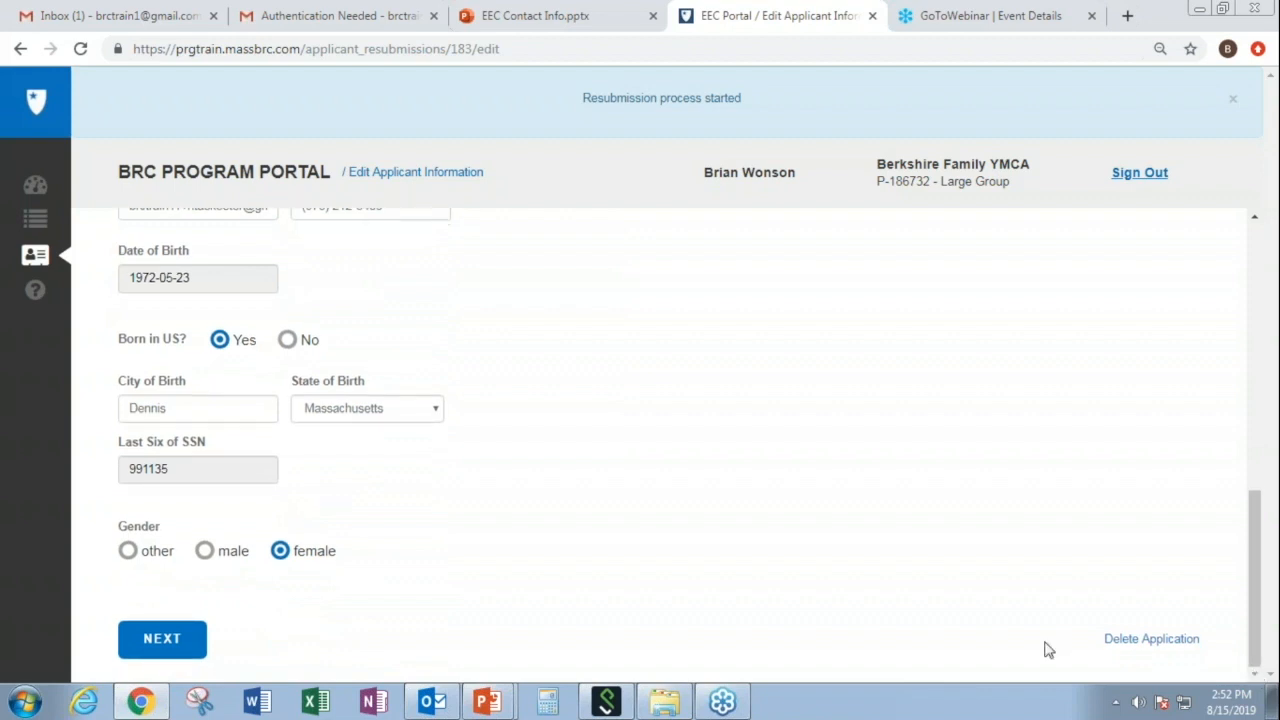
{"action": "left_click", "coordinate": [183, 646]}
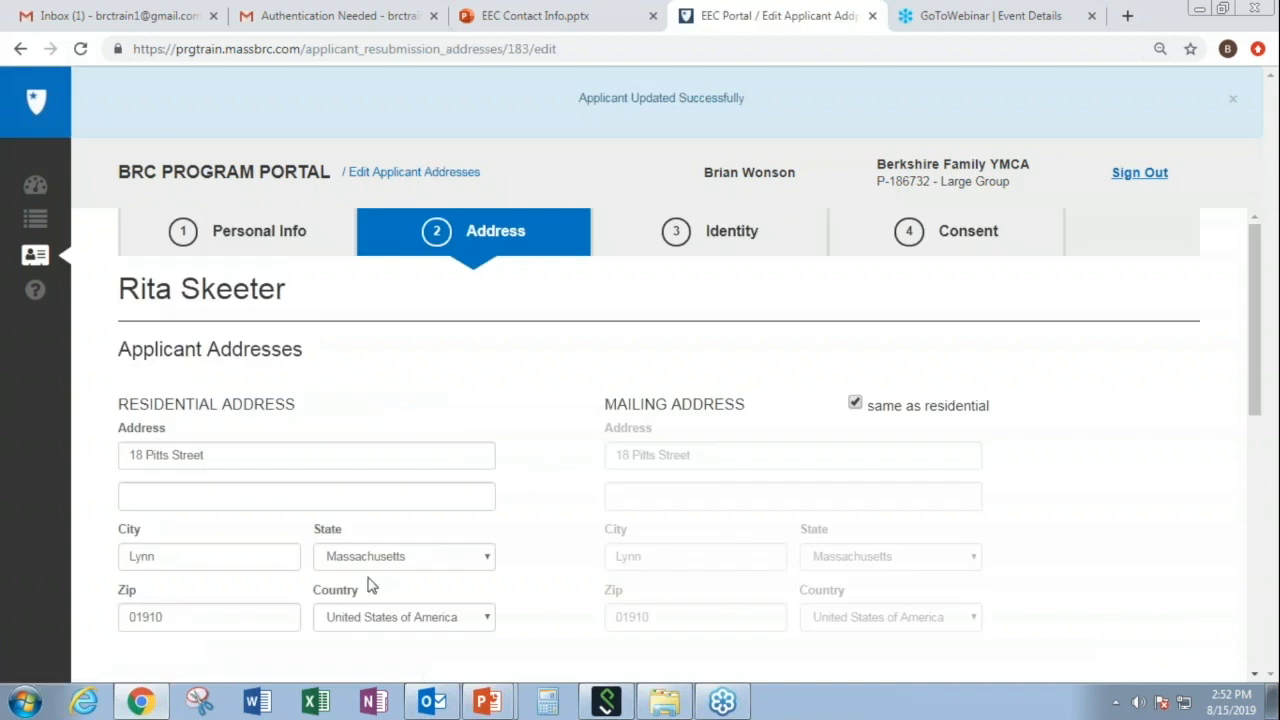
Step: Review the residential, mailing and out-of-state address details and continue to the Identity stage
{"action": "left_click", "coordinate": [1255, 674]}
{"action": "left_click", "coordinate": [1256, 675]}
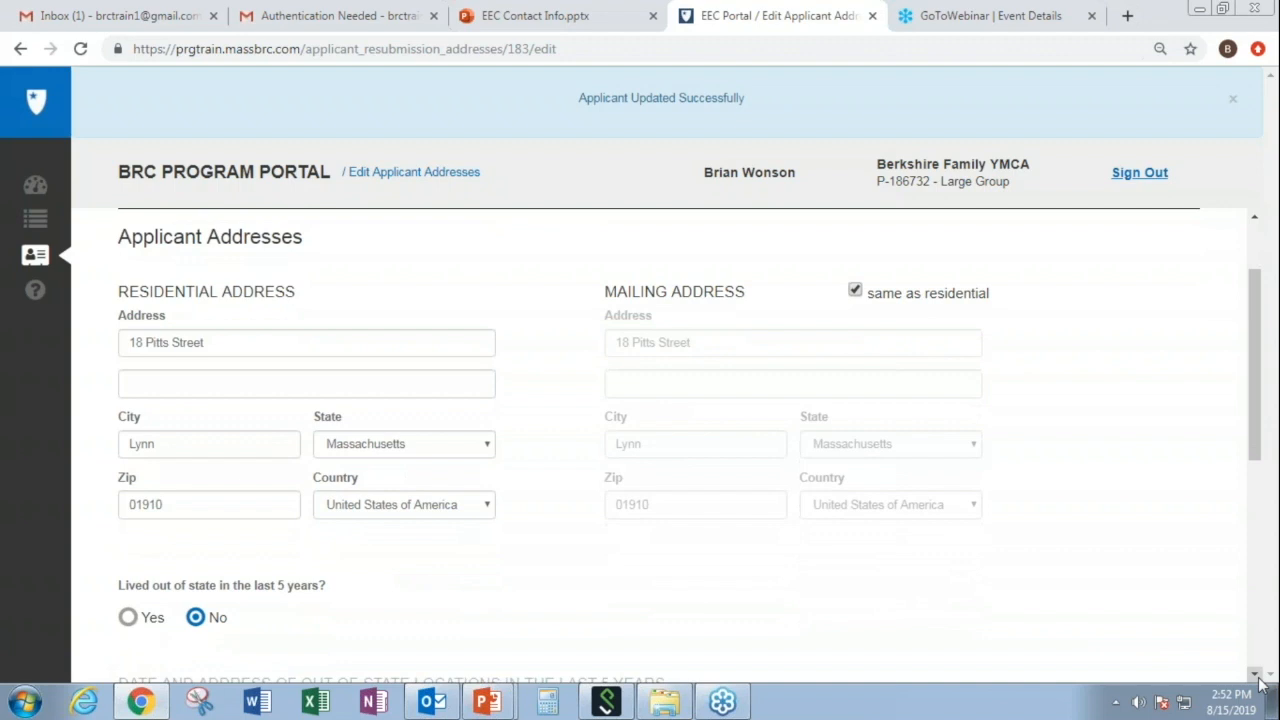
{"action": "left_click", "coordinate": [1256, 675]}
{"action": "left_click", "coordinate": [1256, 675]}
{"action": "left_click", "coordinate": [1256, 675]}
{"action": "left_click", "coordinate": [1256, 675]}
{"action": "left_click", "coordinate": [1256, 675]}
{"action": "left_click", "coordinate": [1256, 675]}
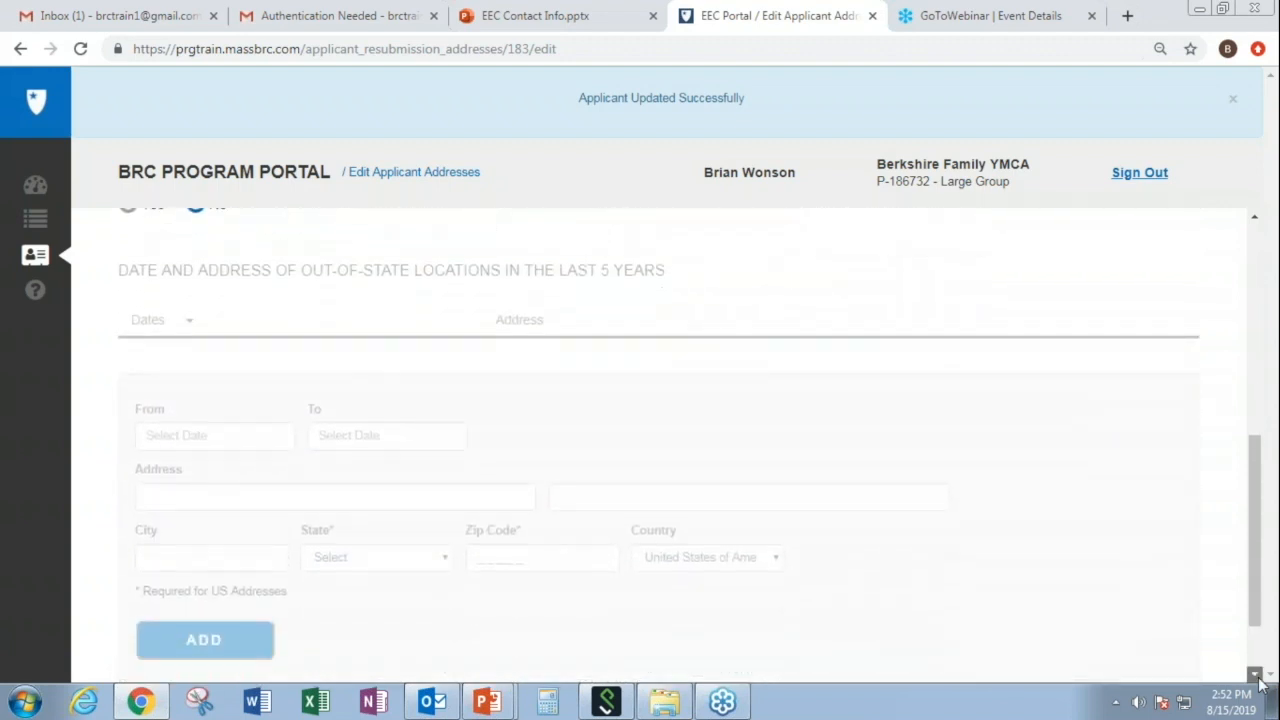
{"action": "left_click", "coordinate": [1256, 675]}
{"action": "left_click", "coordinate": [1256, 675]}
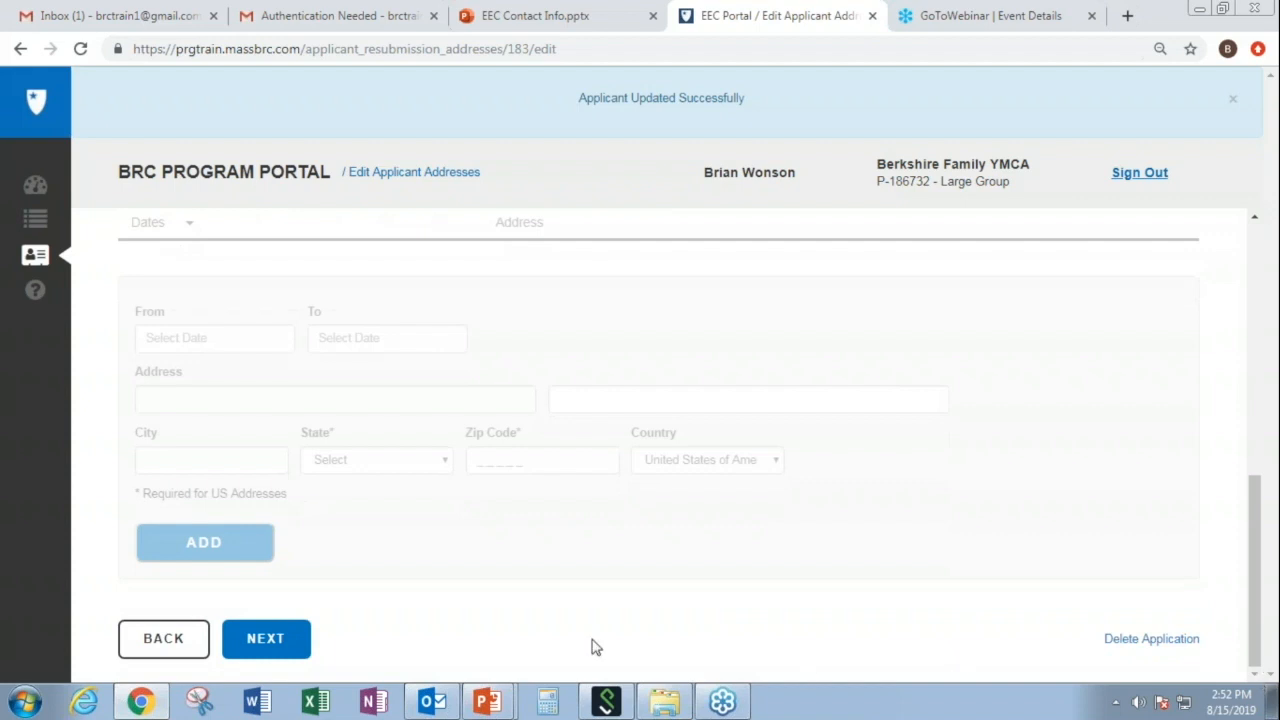
{"action": "left_click", "coordinate": [284, 646]}
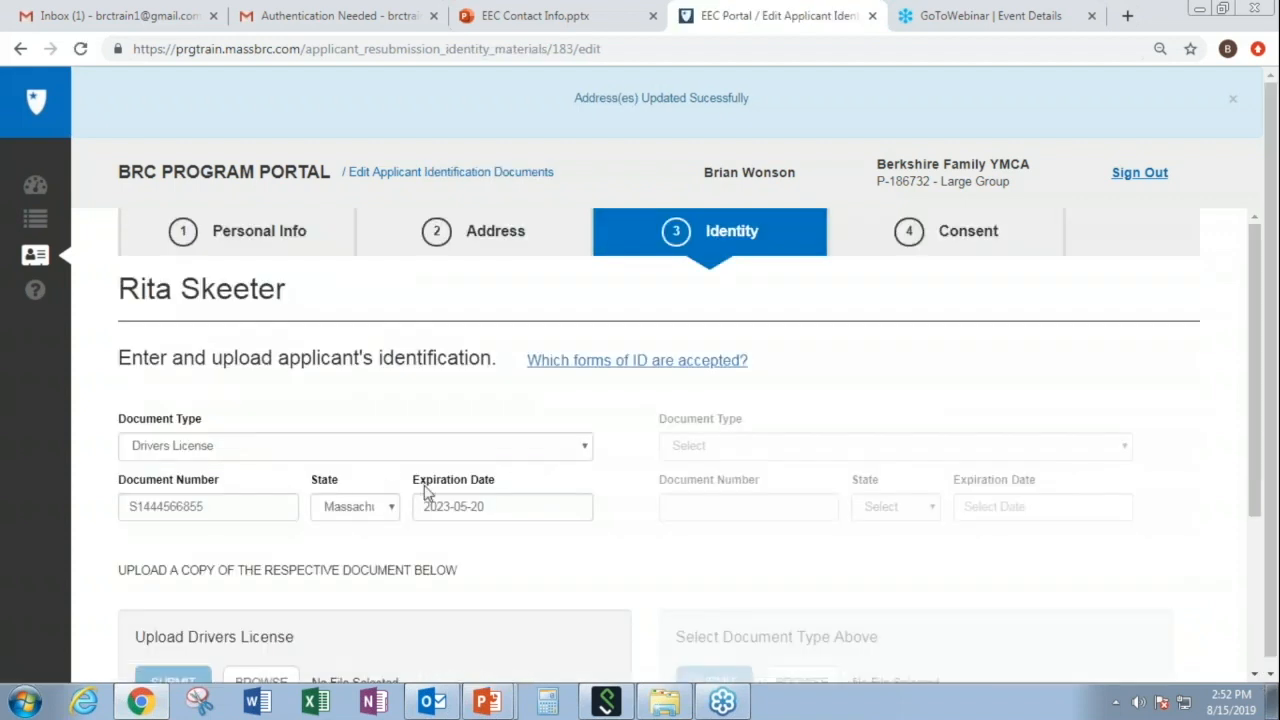
Step: Accept the existing driver's license details and submit the application from the Consent stage without uploading any documents
{"action": "left_click", "coordinate": [1266, 673]}
{"action": "scroll", "coordinate": [1262, 675], "scroll_direction": "down", "scroll_amount": 3}
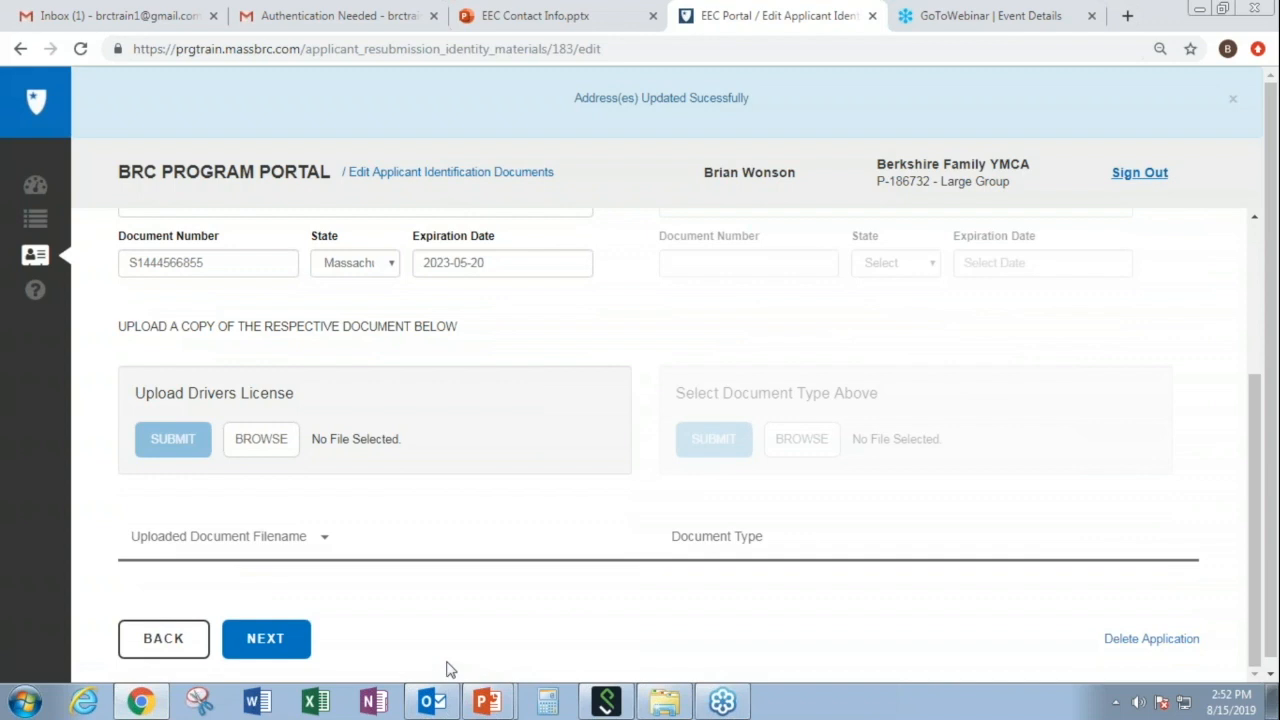
{"action": "left_click", "coordinate": [297, 652]}
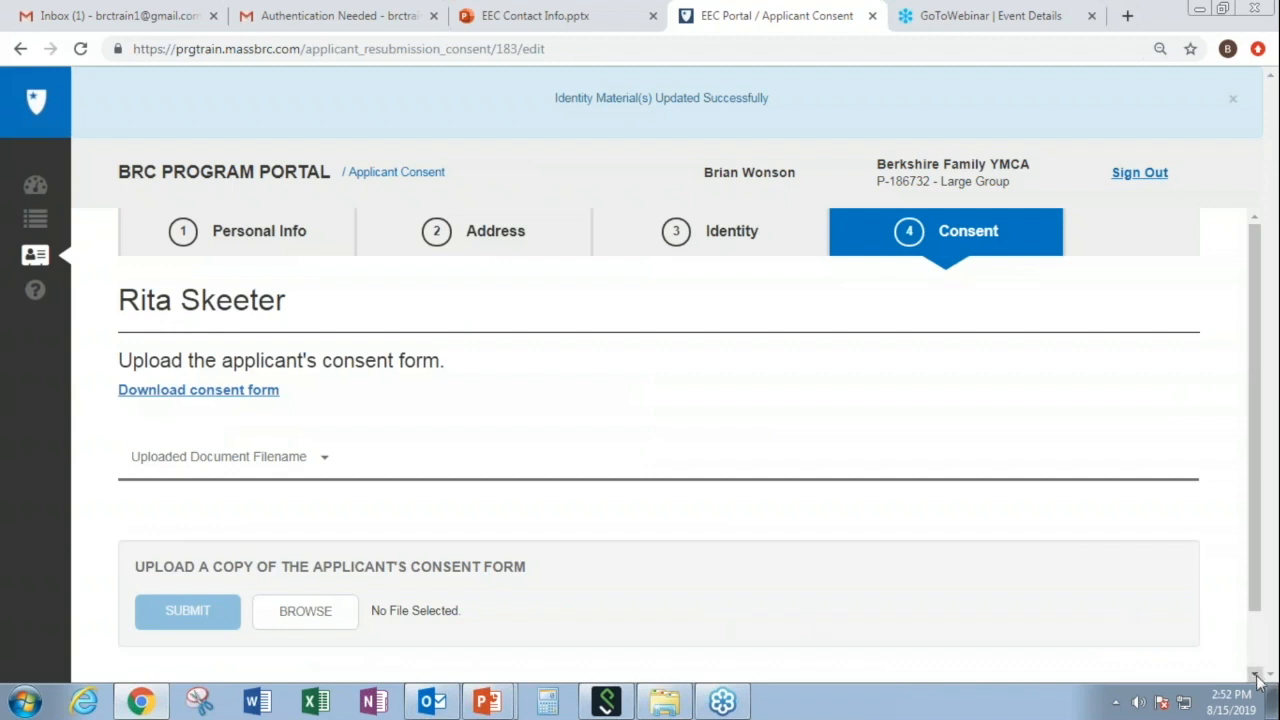
{"action": "left_click", "coordinate": [1257, 677]}
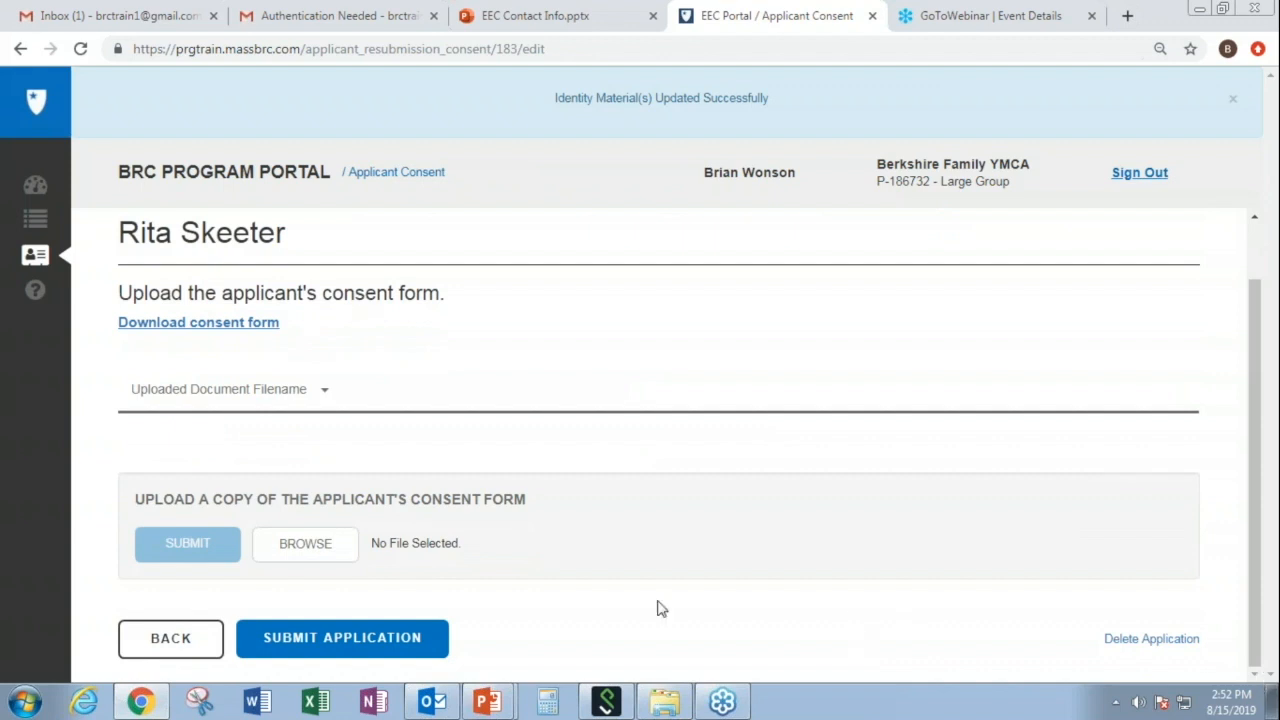
{"action": "left_click", "coordinate": [423, 639]}
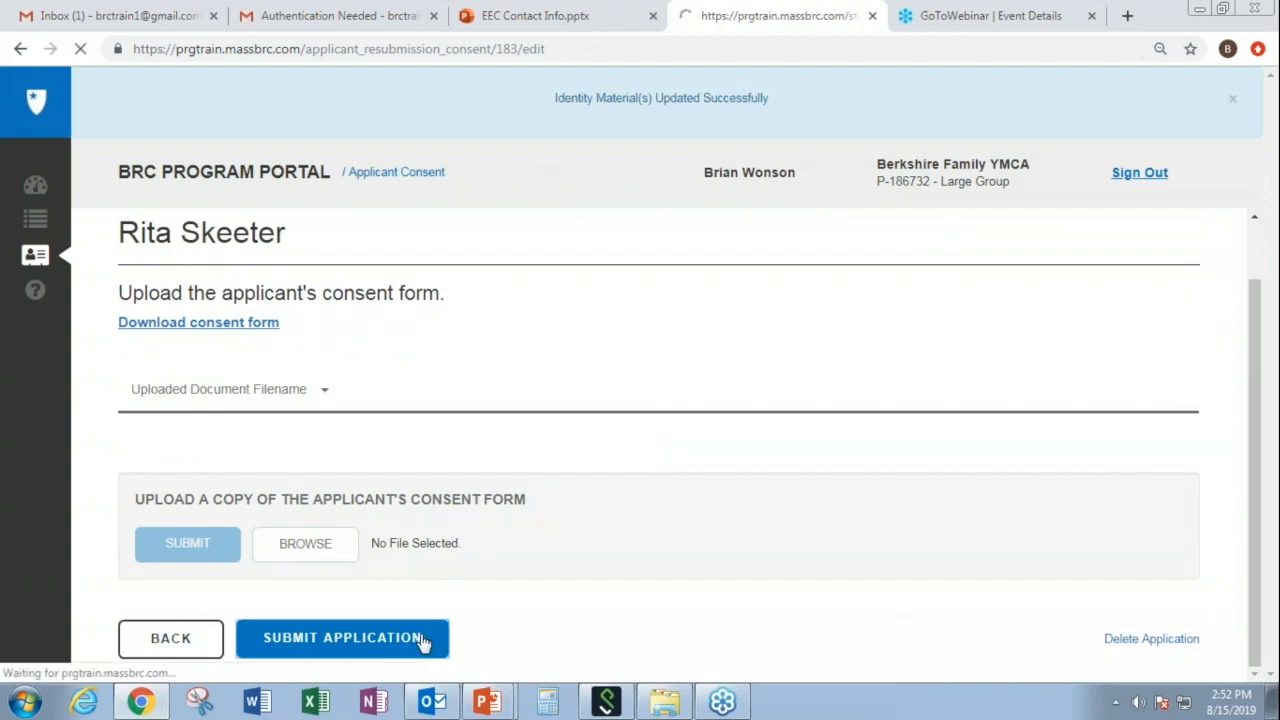